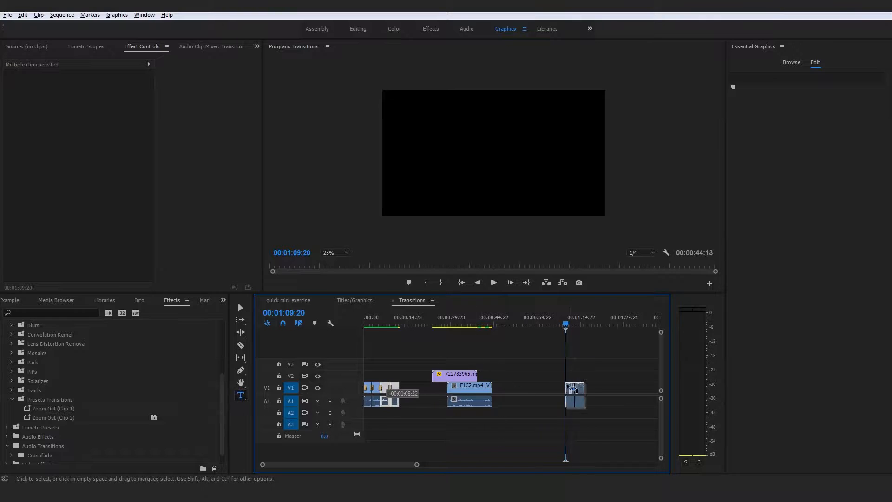
Place a copy of the two selected clips at 00:01:09:20 on V1, delete their Dip to White transition and play the cut.
left_click(575, 391)
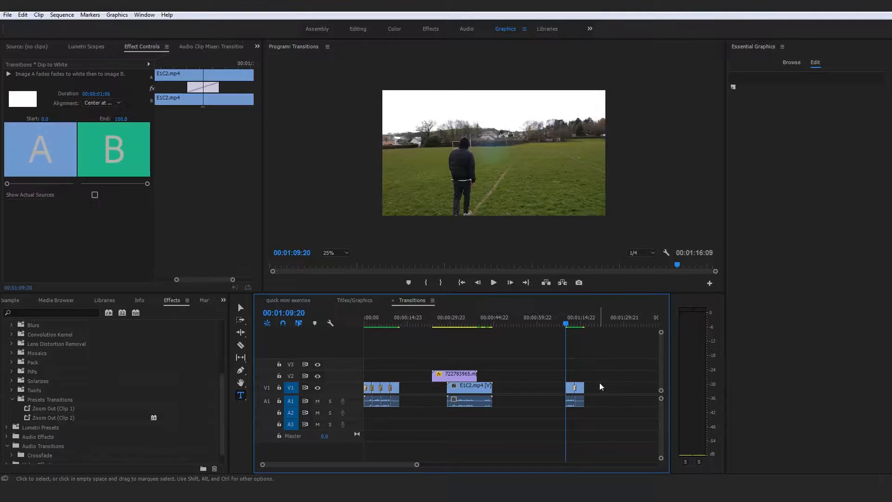
left_click(594, 379)
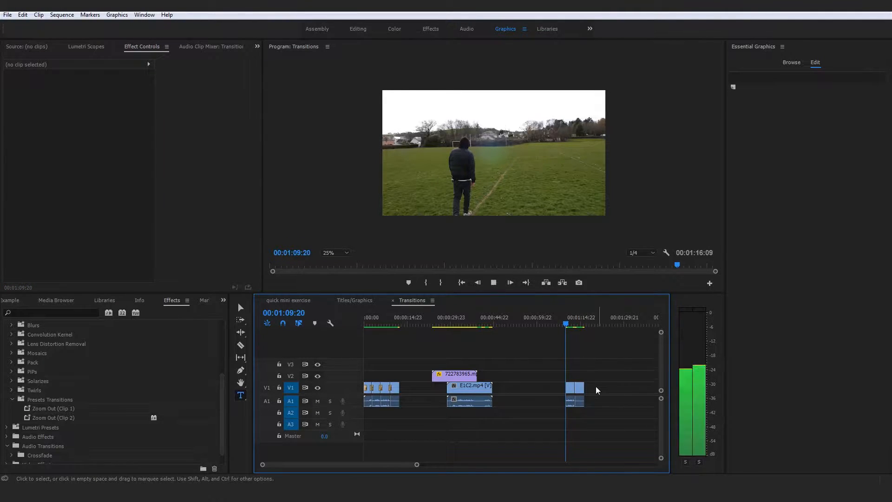
left_click(570, 387)
left_click(575, 324)
left_click_drag(574, 324, 565, 329)
left_click(595, 352)
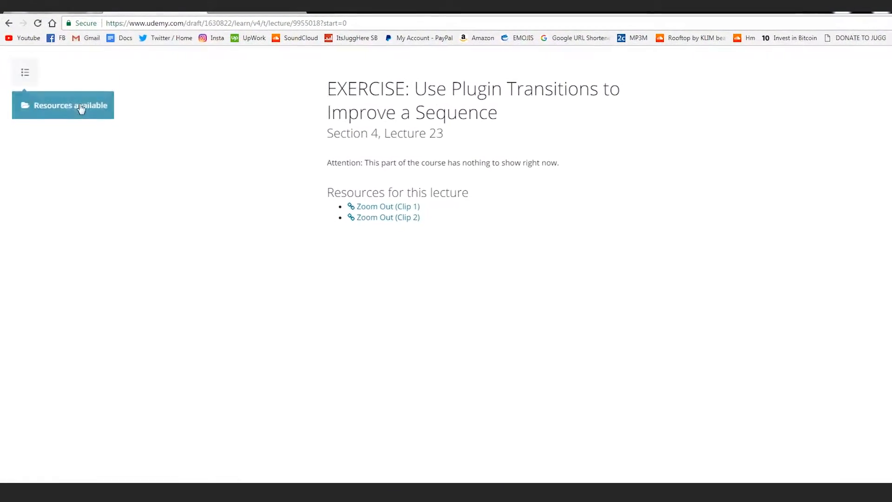
Switch to the browser and open the available resources of the plugin transitions exercise on Udemy.
left_click(82, 108)
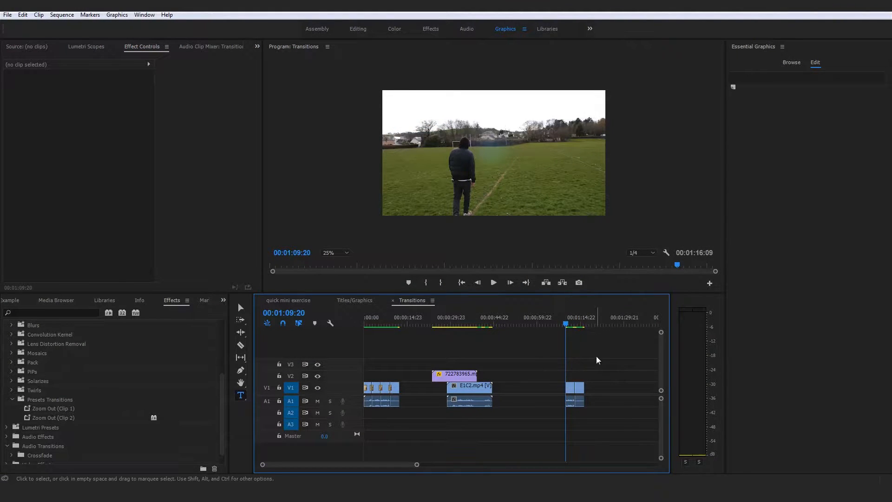
Examine the effect presets stored in the Presets Transitions and Pack bins.
left_click(174, 300)
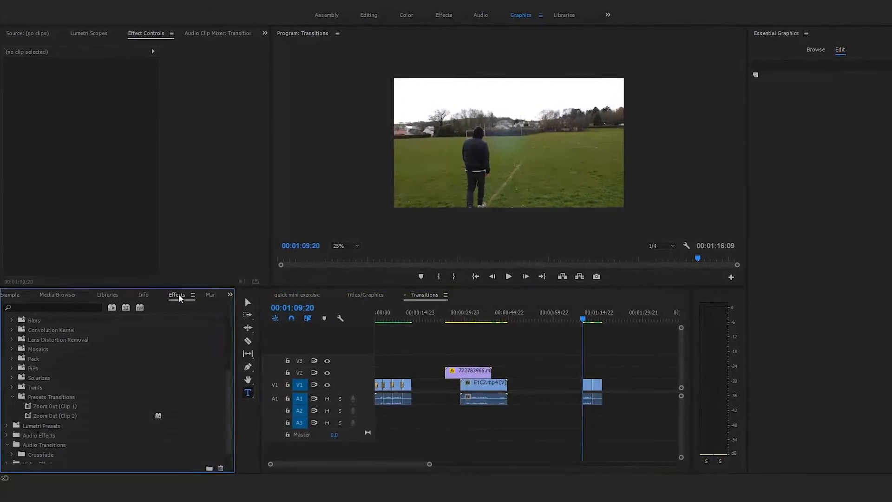
left_click(7, 397)
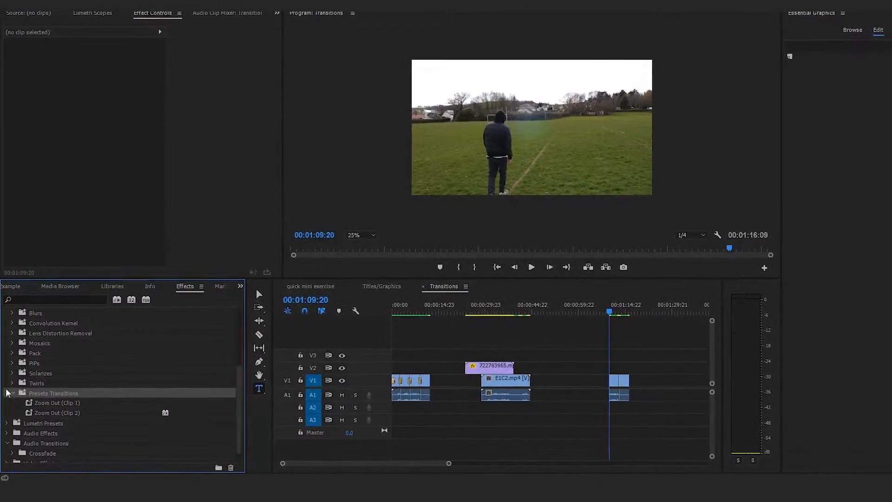
left_click(13, 393)
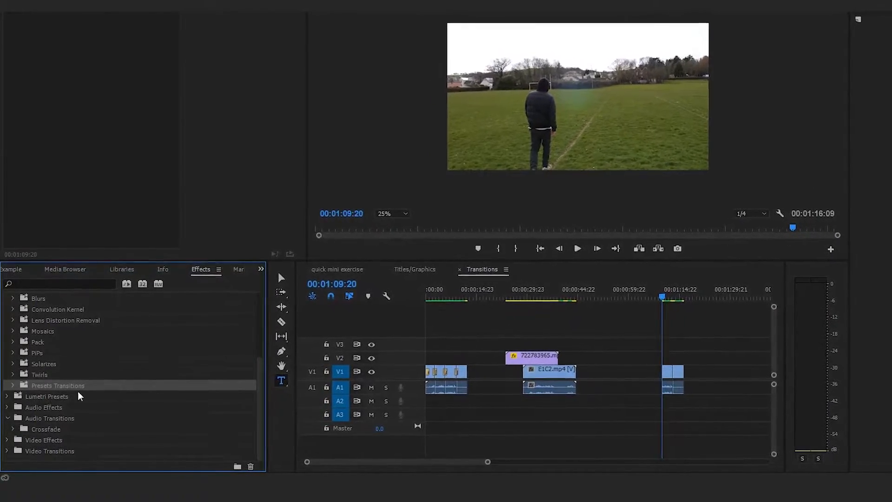
left_click(13, 386)
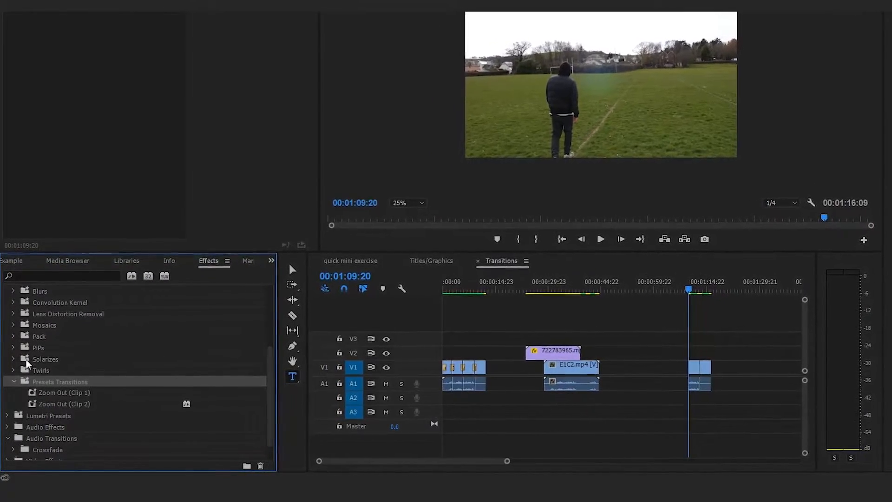
left_click(13, 336)
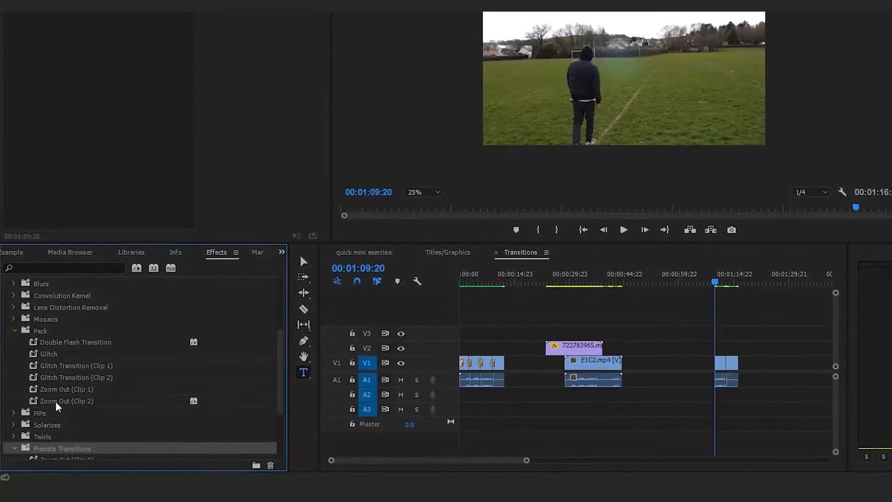
left_click(15, 330)
scroll(119, 387, "up", 5)
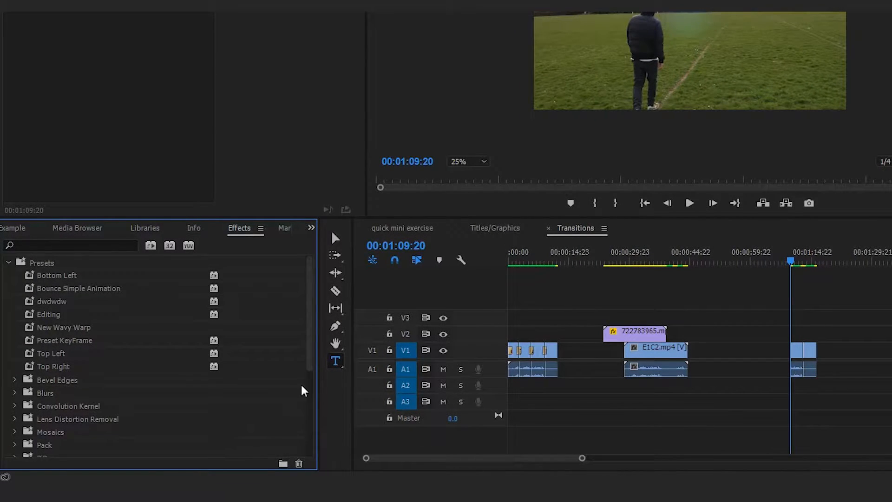
Import the Slide Up Transition (Clip 1) preset from the Slide Up Transition folder in Premiere Trans Luts.
right_click(41, 264)
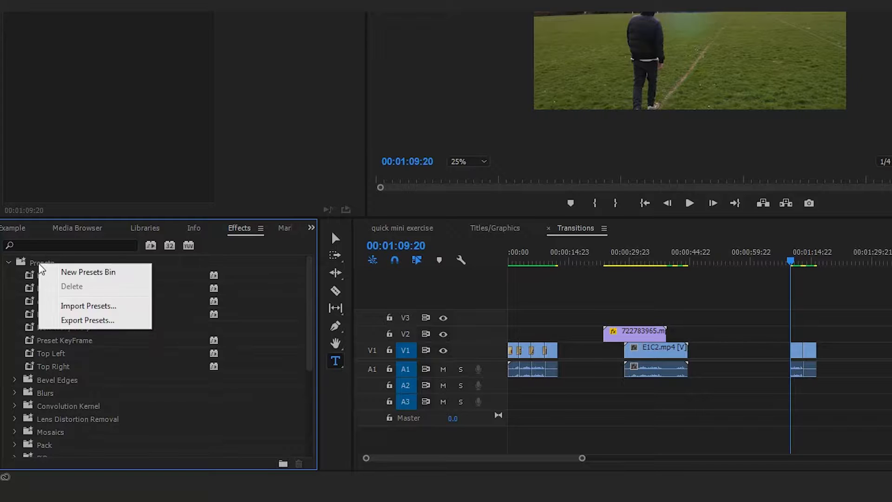
left_click(98, 306)
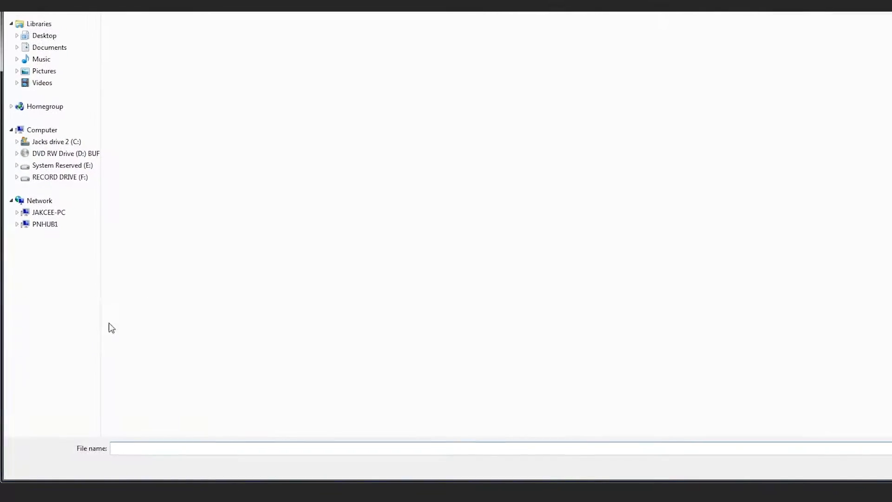
left_click(128, 21)
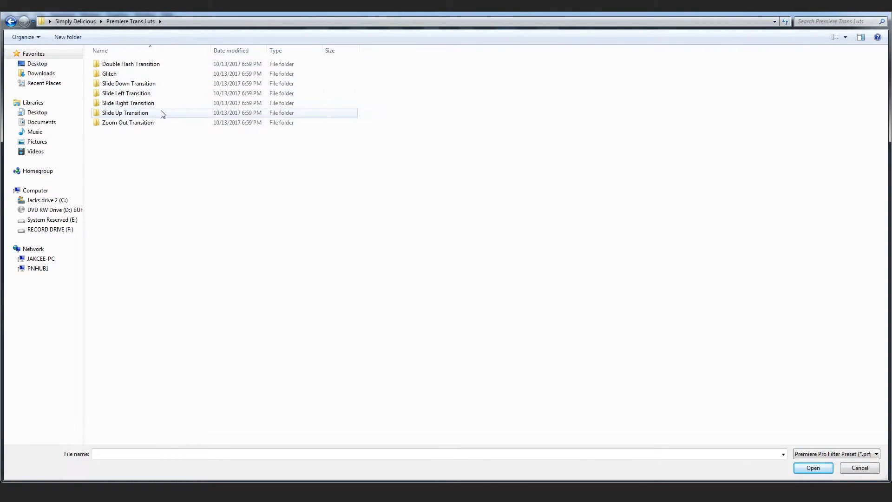
double_click(134, 113)
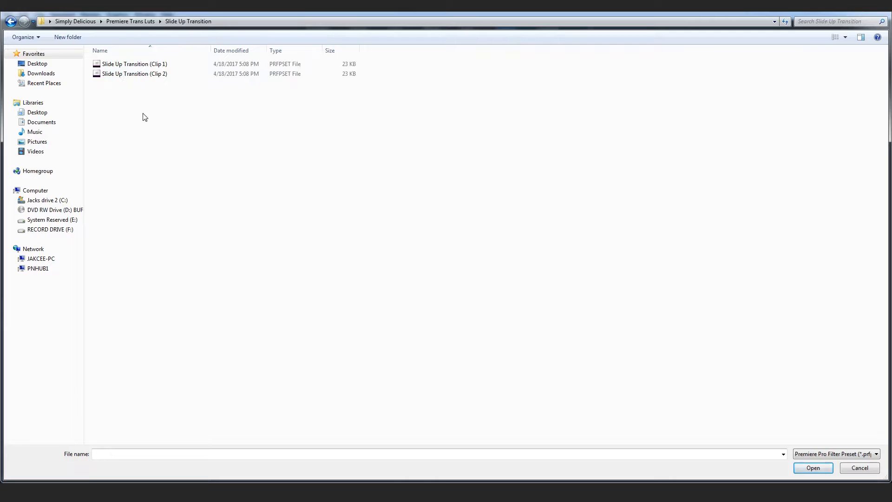
left_click(152, 65)
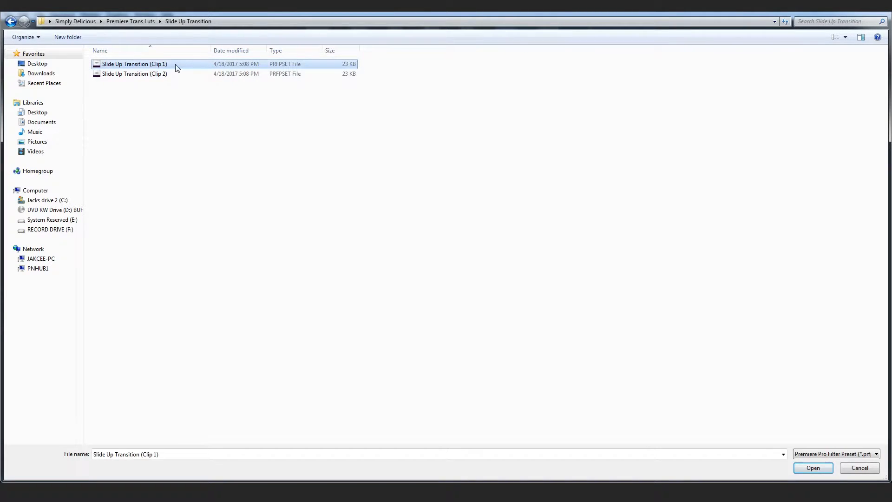
double_click(150, 66)
Import the Slide Up Transition (Clip 2) preset from the same folder.
scroll(105, 382, "down", 3)
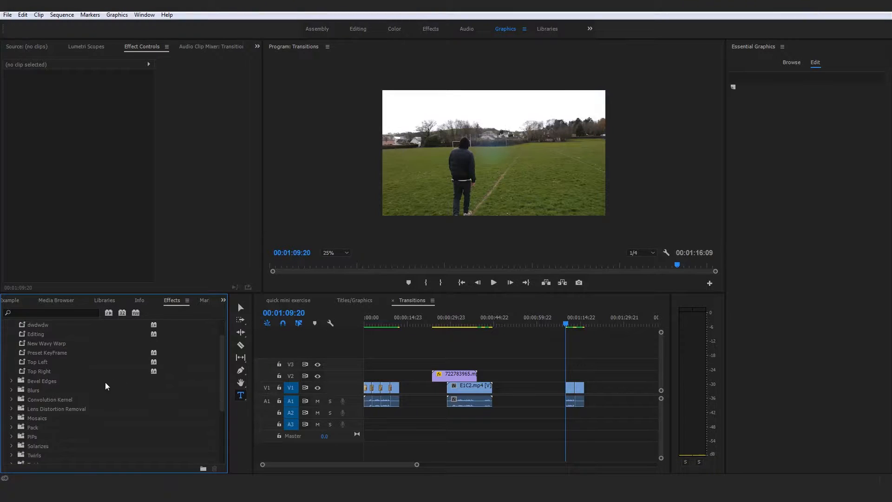
scroll(105, 386, "down", 1)
right_click(63, 417)
left_click(99, 446)
left_click(146, 77)
double_click(146, 73)
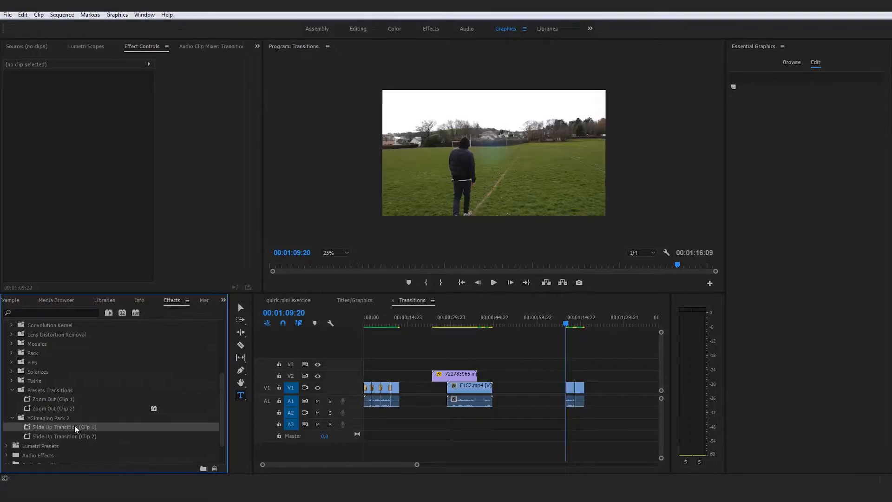
Apply the Slide Up Transition (Clip 1) preset to the first of the two clips at 00:01:09:20.
left_click(58, 398)
left_click(59, 407)
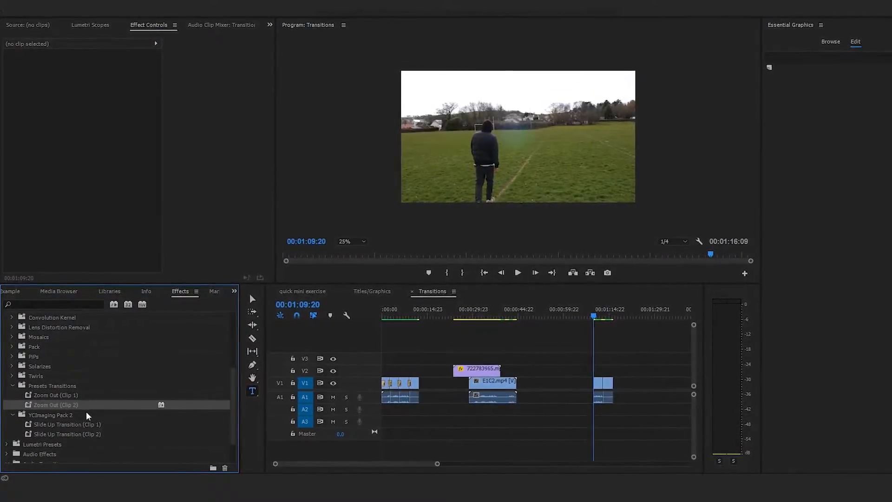
left_click(68, 424)
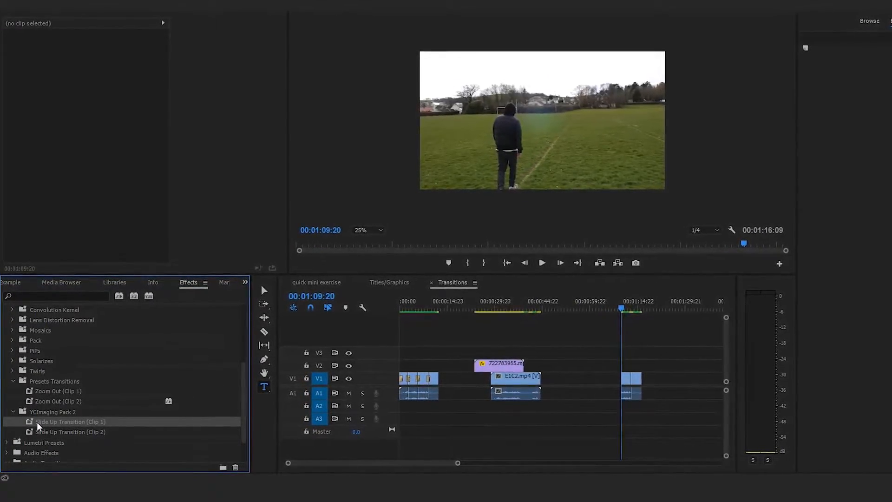
left_click_drag(38, 425, 631, 380)
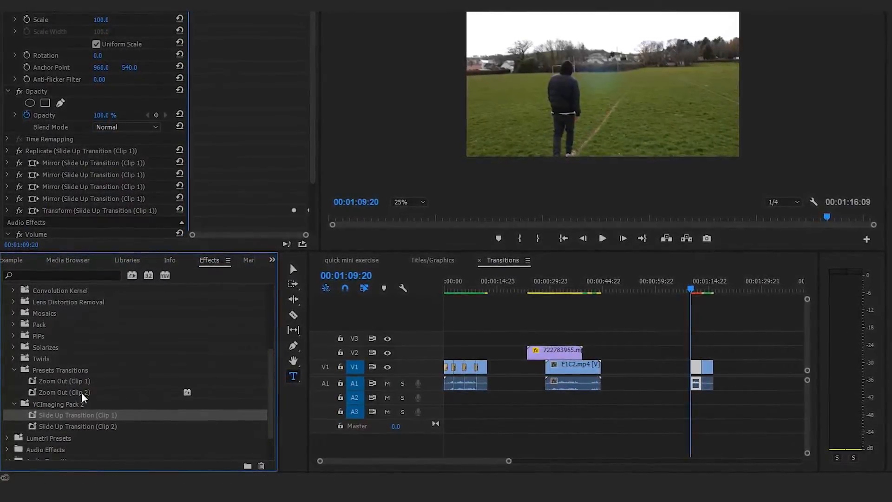
Apply the Slide Up Transition (Clip 2) preset to the second clip after the cut and clear the clip selection.
left_click(65, 426)
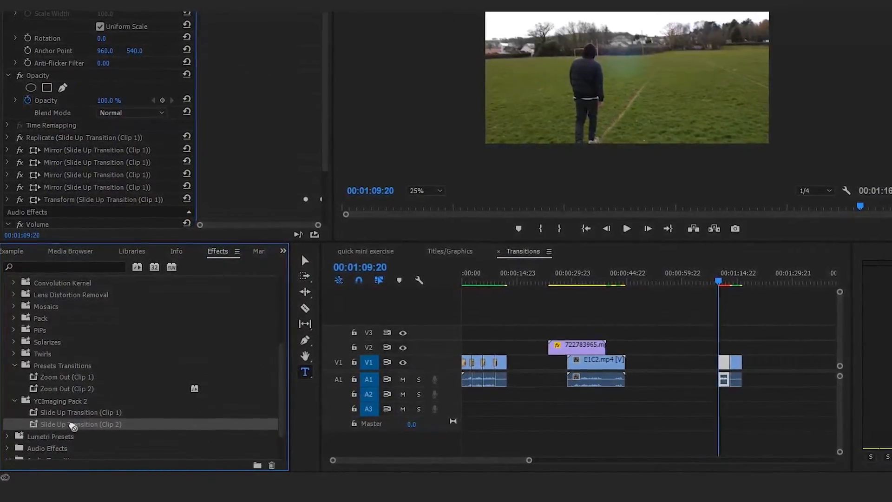
left_click_drag(76, 425, 773, 357)
left_click(811, 357)
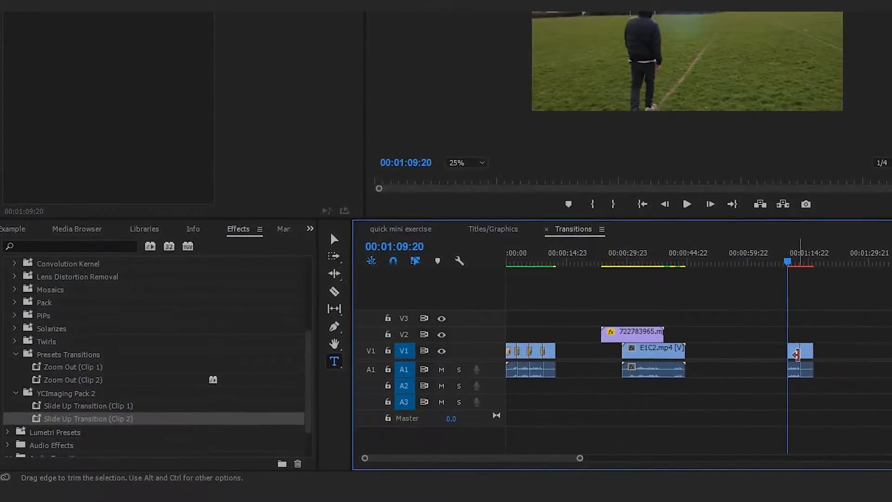
Select the first clip of the pair and briefly play it with the slide-up preset applied.
left_click(139, 406)
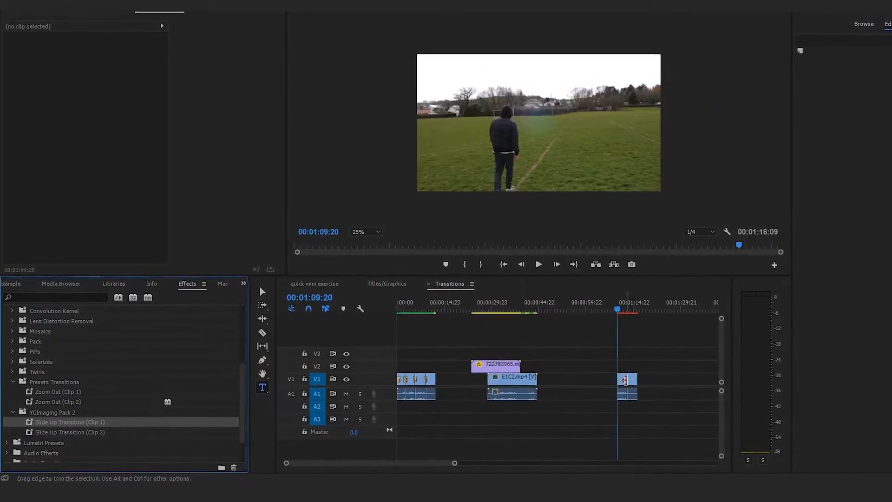
left_click(715, 355)
key("space")
key("space")
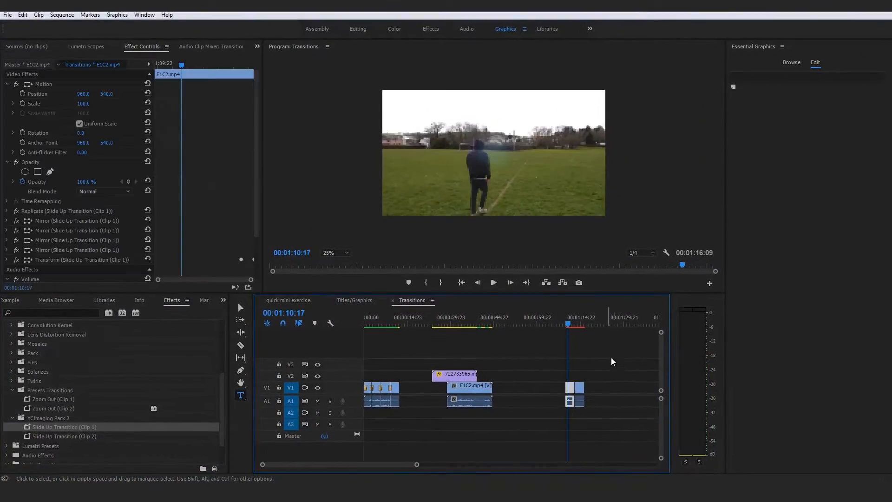
Mark the range from 00:01:09:20 to the end of the second clip with in and out points and render it.
left_click(567, 323)
key("i")
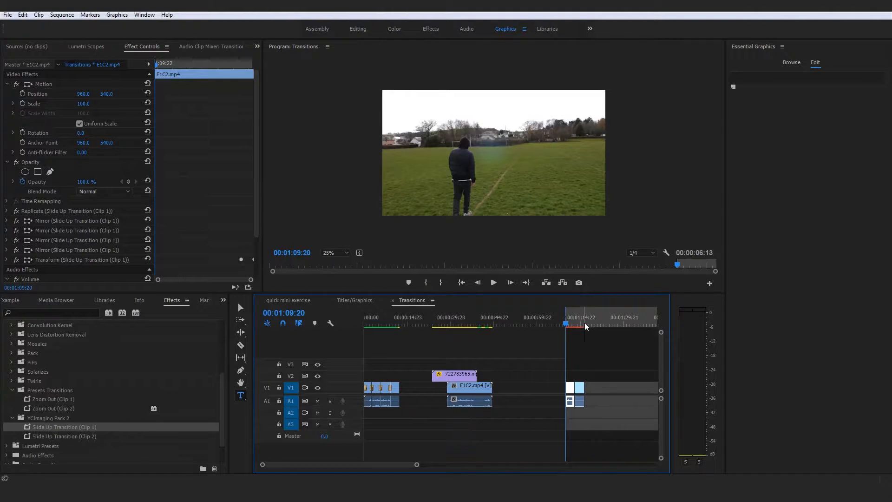
left_click(585, 325)
key("o")
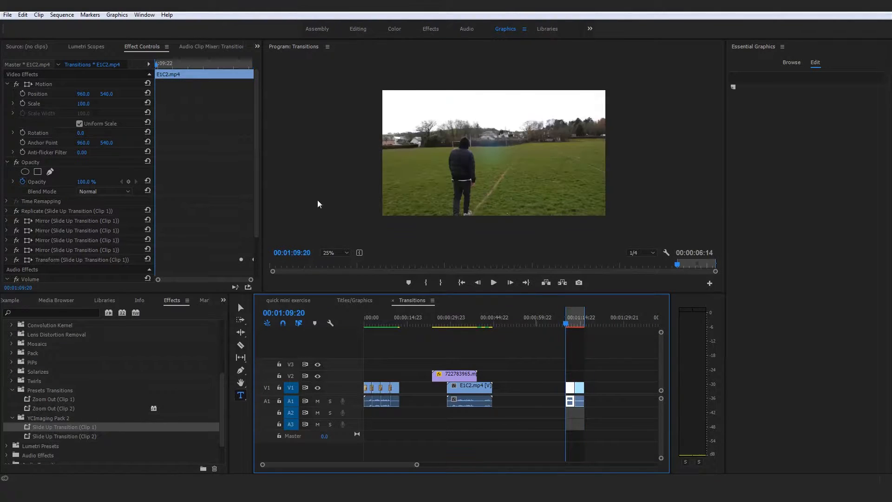
left_click(62, 14)
left_click(70, 46)
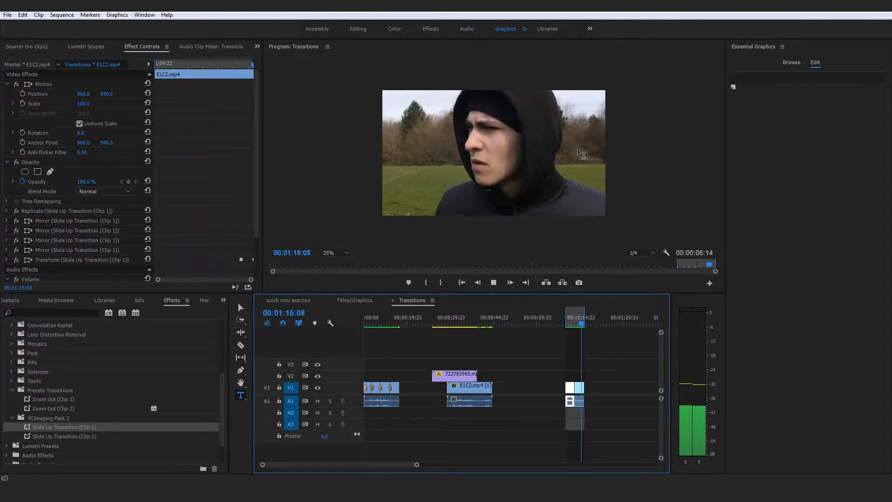
Play the rendered clip pair repeatedly from its start to review the slide-up transition across the cut.
left_click(569, 320)
key("space")
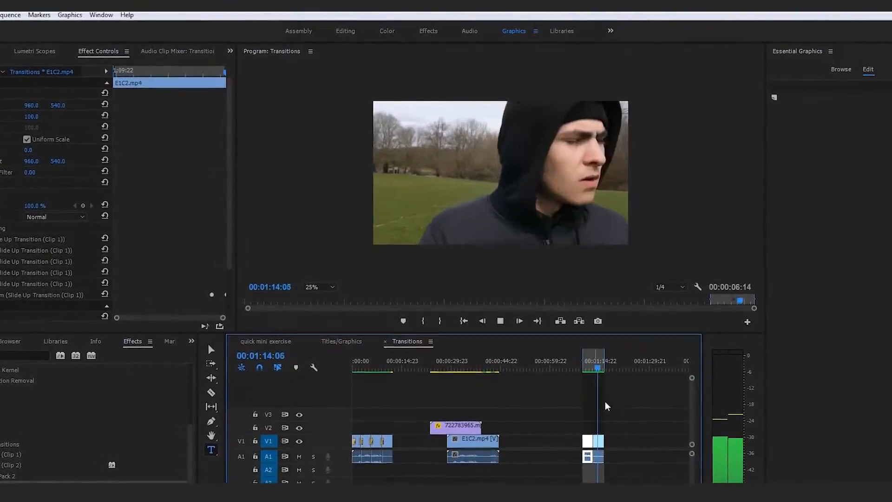
left_click_drag(590, 367, 610, 447)
key("space")
left_click(559, 481)
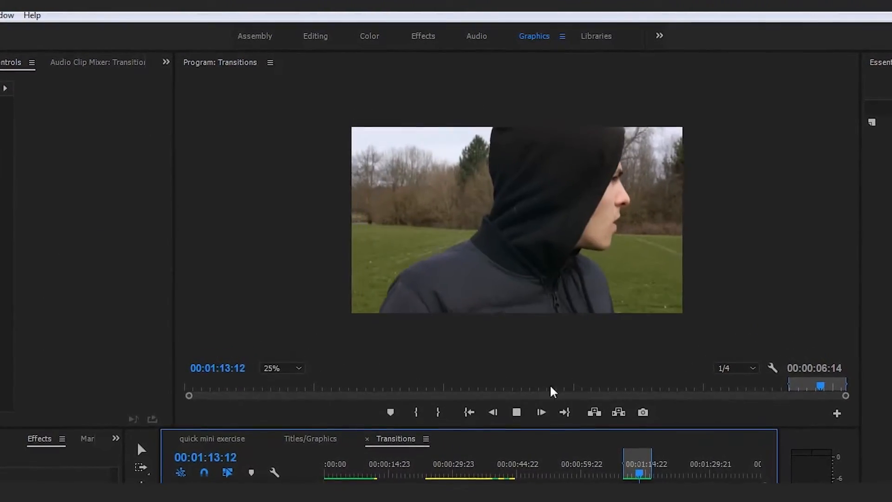
left_click(626, 475)
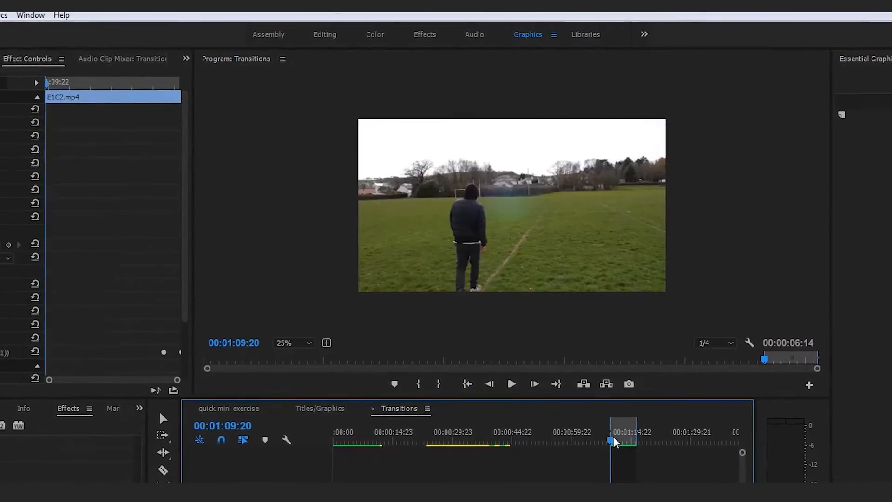
key("space")
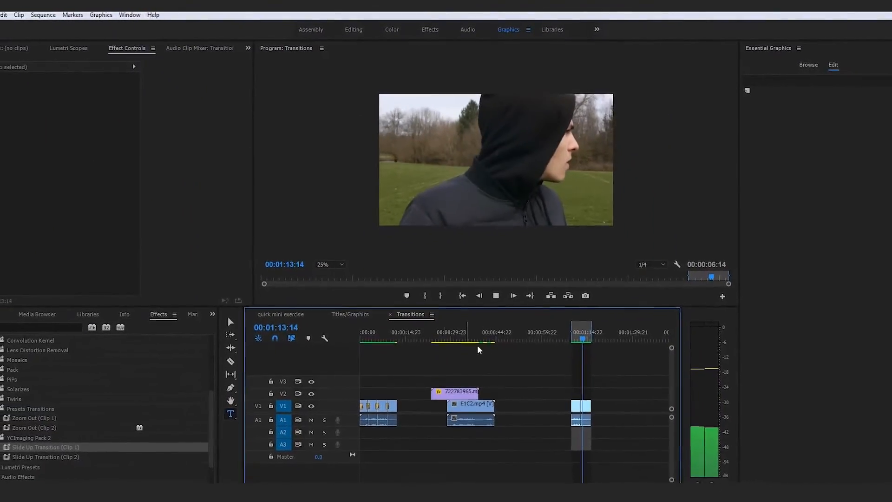
key("space")
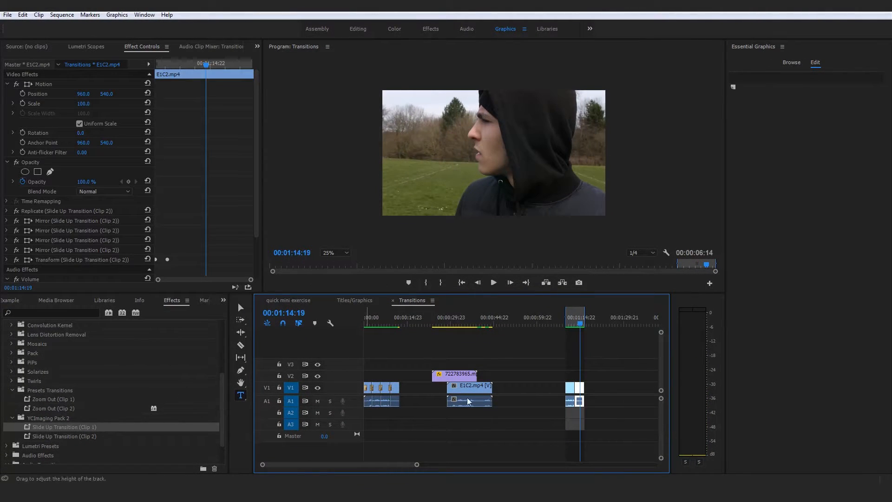
Locate the Zoom Out (Clip 1) and Zoom Out (Clip 2) presets in the Presets Transitions bin.
left_click(54, 399)
left_click(62, 409)
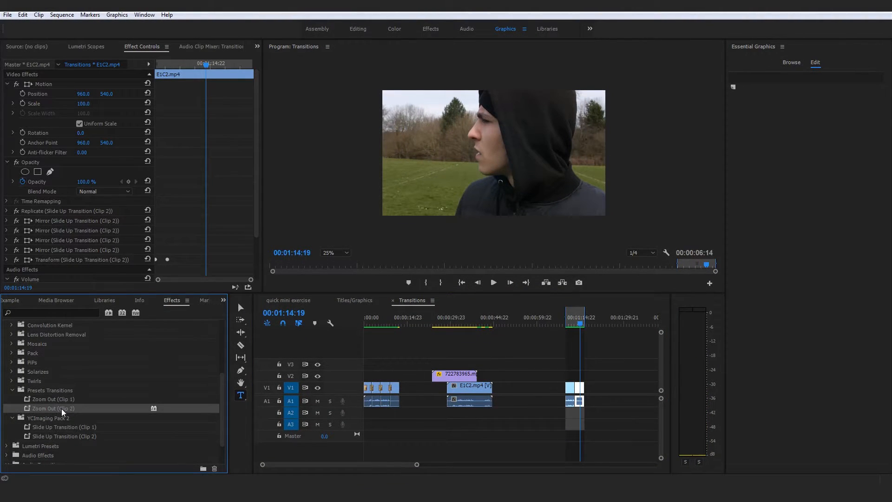
left_click(56, 400)
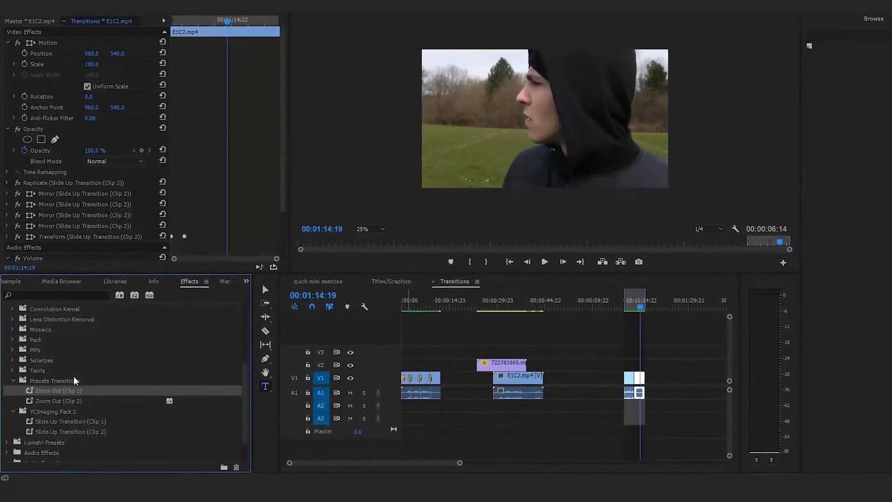
left_click(83, 404)
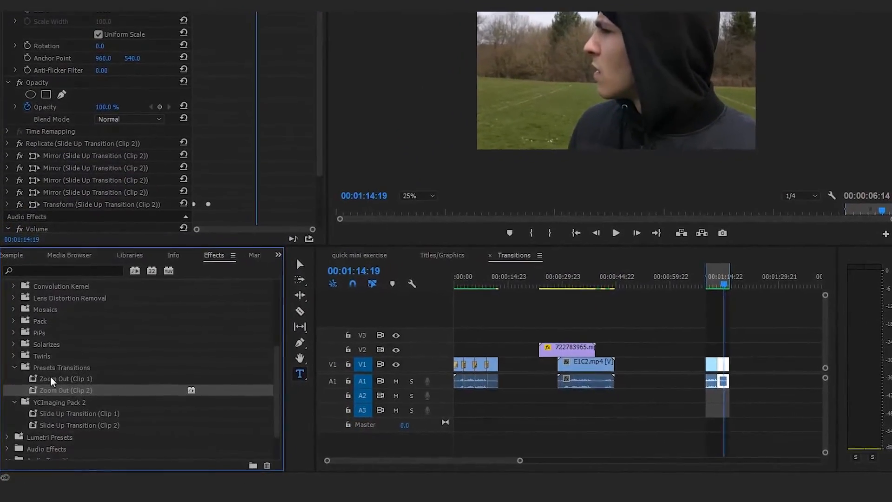
Inspect the anchor type and description field in the Zoom Out (Clip 1) preset's properties, then cancel the dialog.
left_click(54, 382)
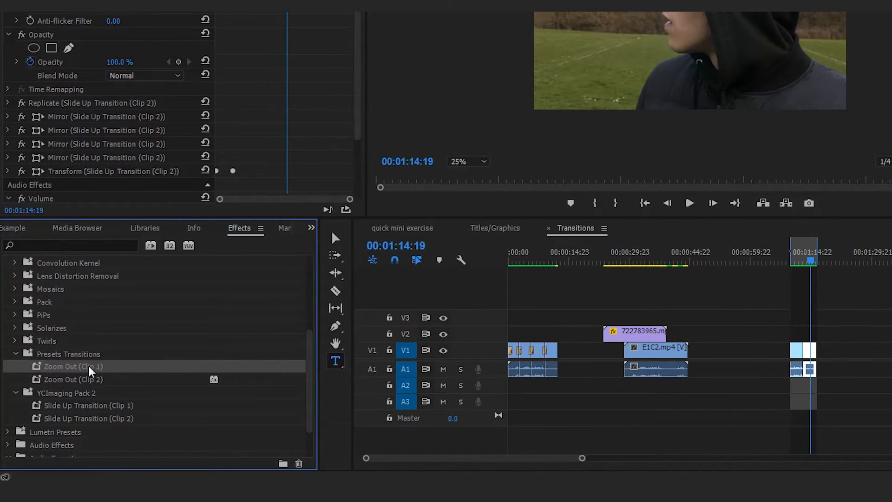
double_click(37, 371)
left_click(607, 165)
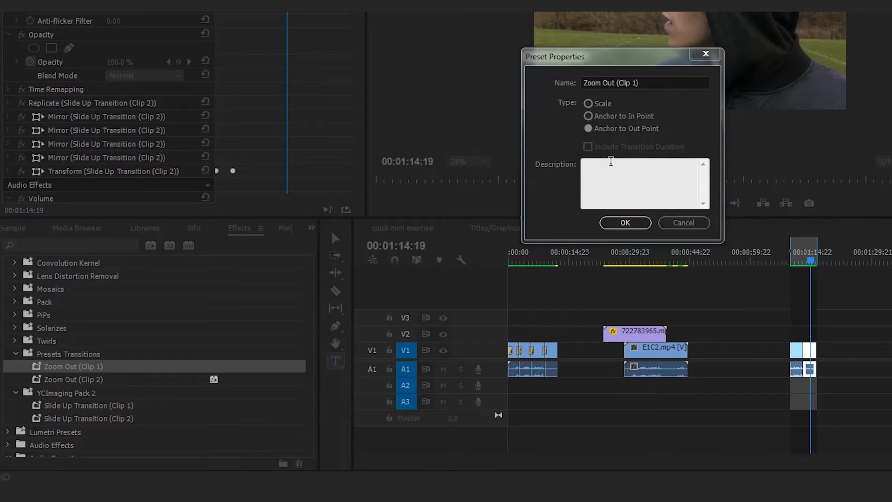
left_click(620, 167)
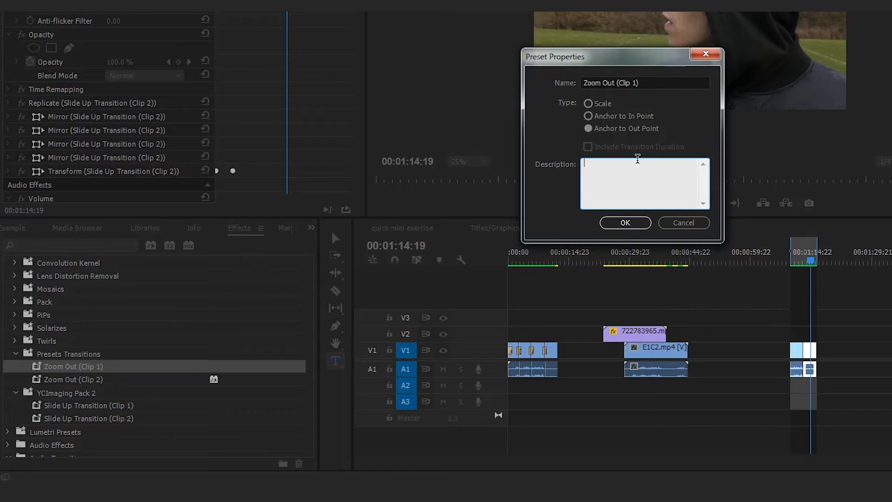
left_click(691, 222)
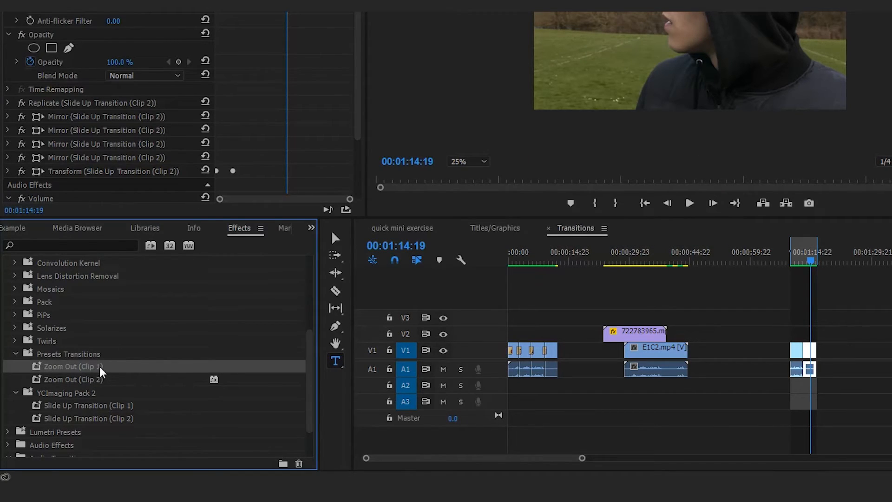
Reopen the properties of the Zoom Out (Clip 1) preset to check its description again, and dismiss them without saving.
left_click(83, 367)
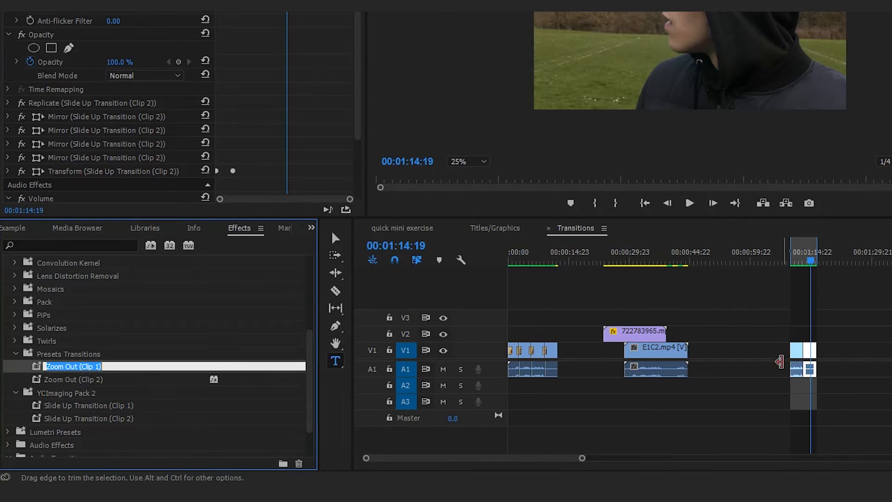
left_click(207, 379)
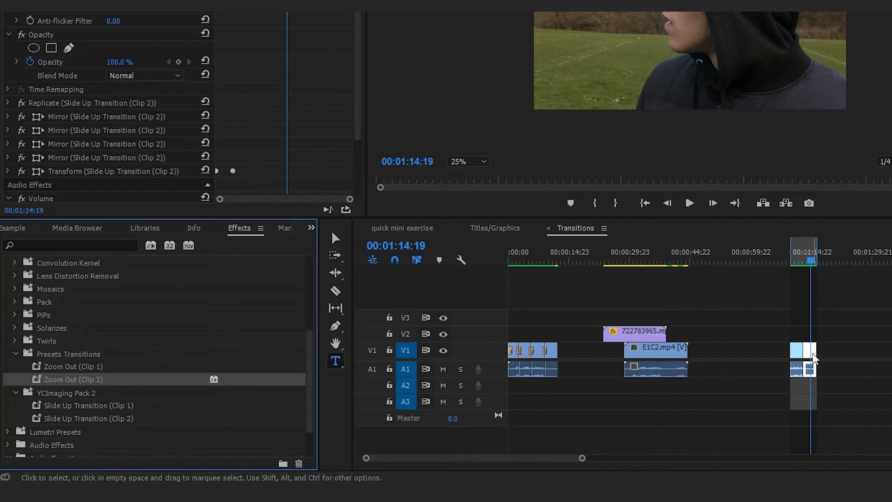
double_click(46, 367)
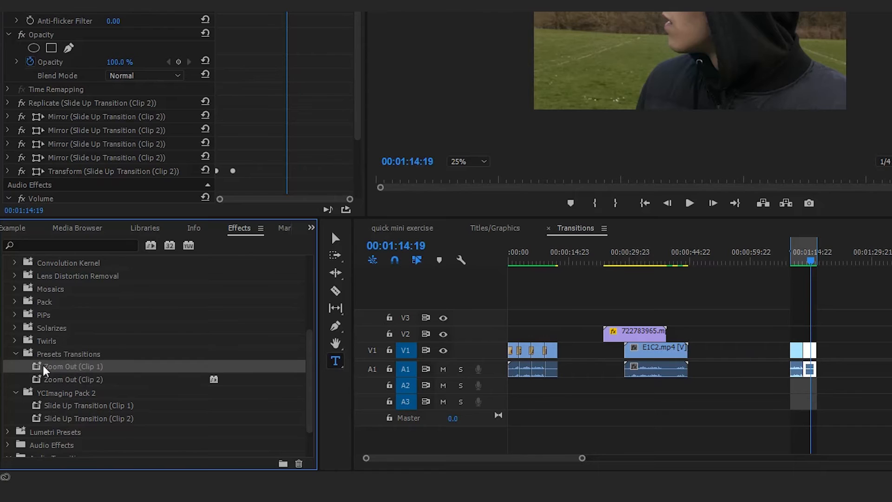
left_click(614, 179)
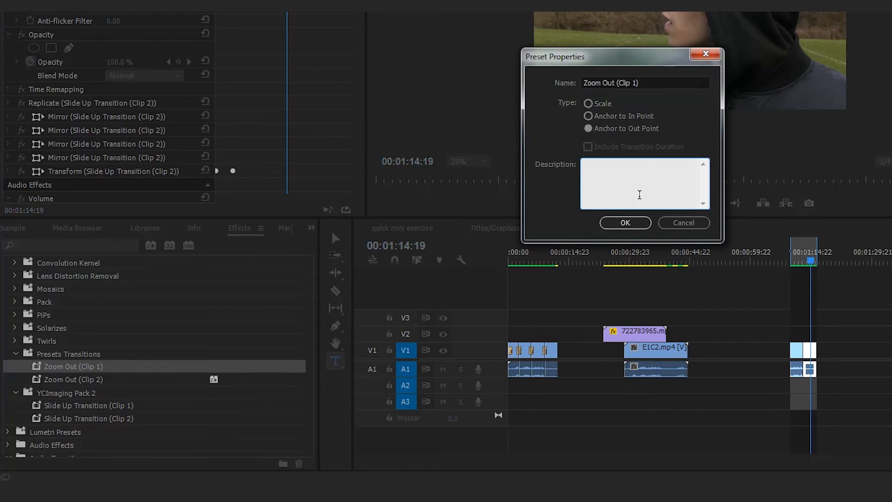
left_click(700, 228)
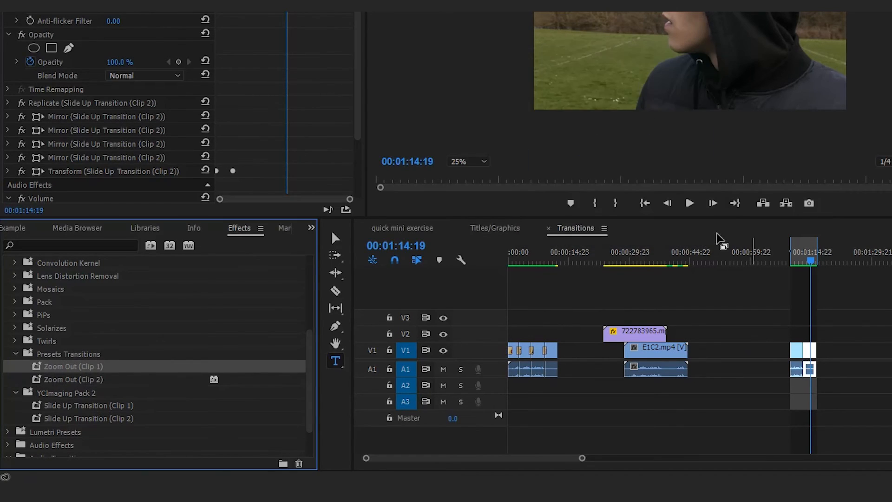
Deselect the timeline clips and select the Zoom Out (Clip 2) preset in the Presets Transitions bin.
left_click(881, 340)
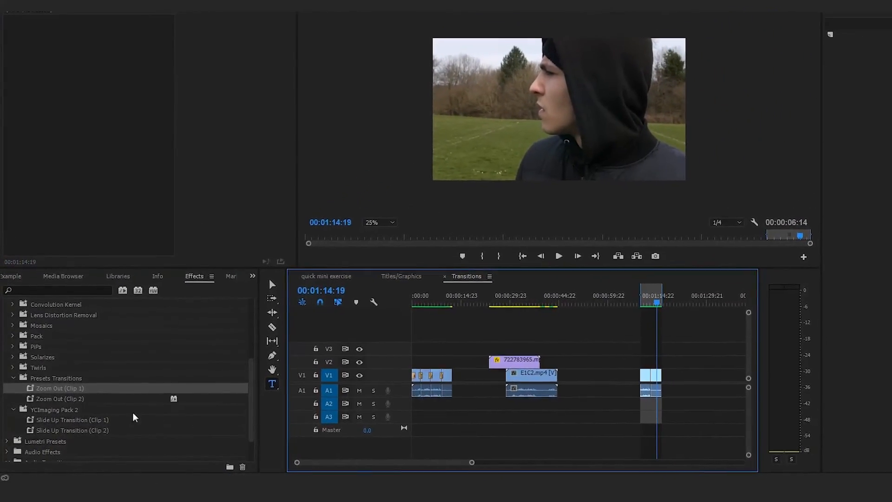
left_click(53, 389)
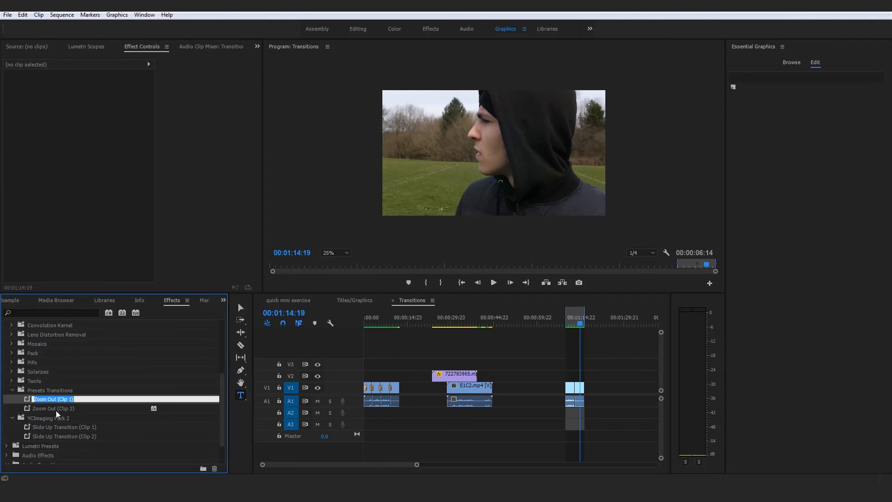
left_click(120, 412)
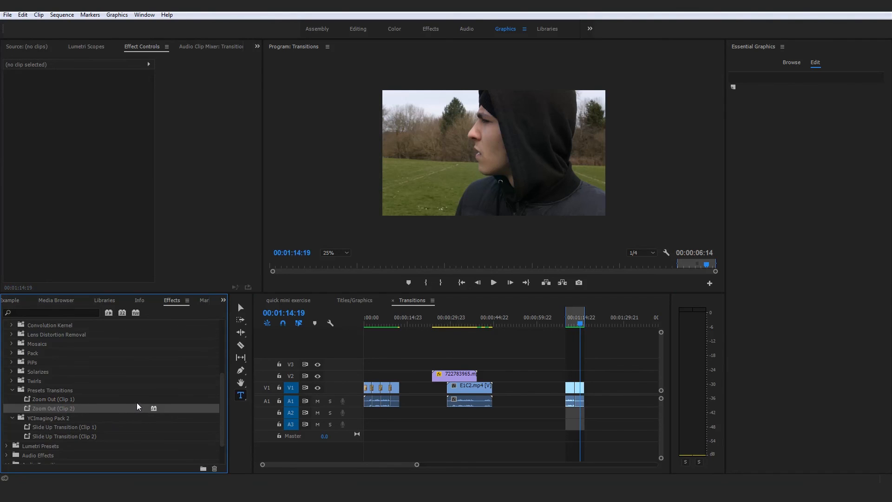